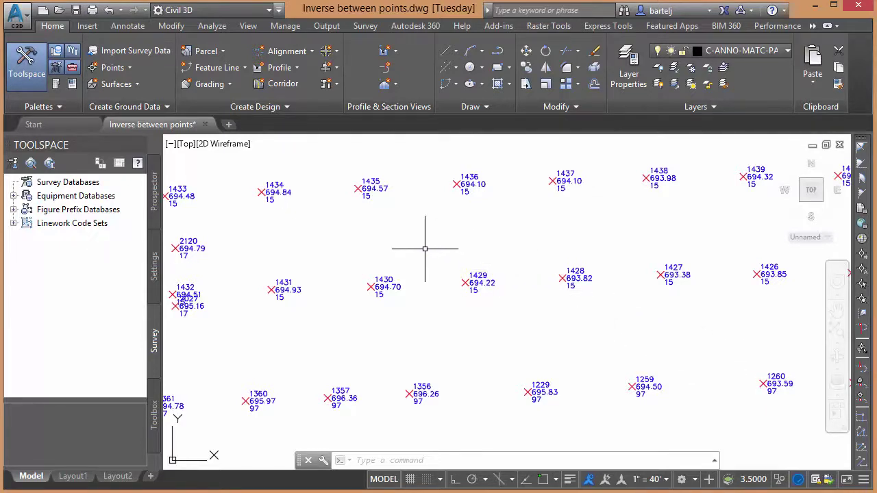
# Open the Inquiry Tool from the Analyze tab with Point Inverse as the inquiry type
pyautogui.click(213, 26)
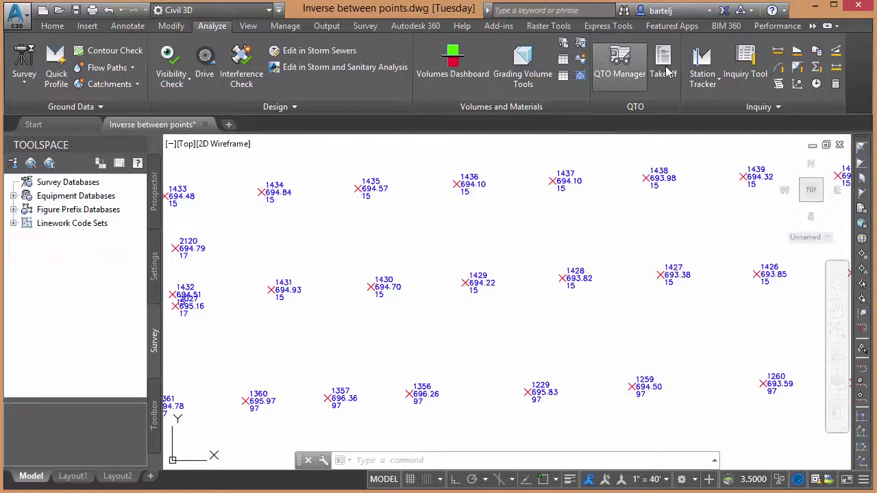
pyautogui.click(746, 61)
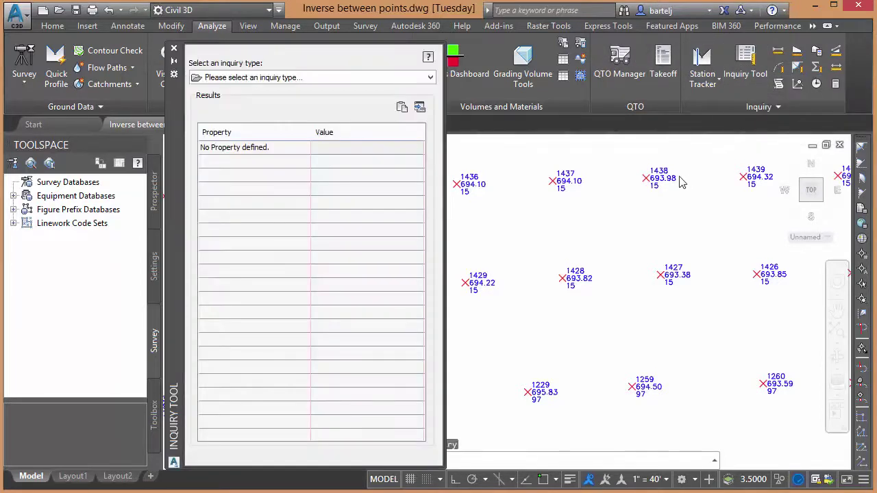
pyautogui.click(430, 77)
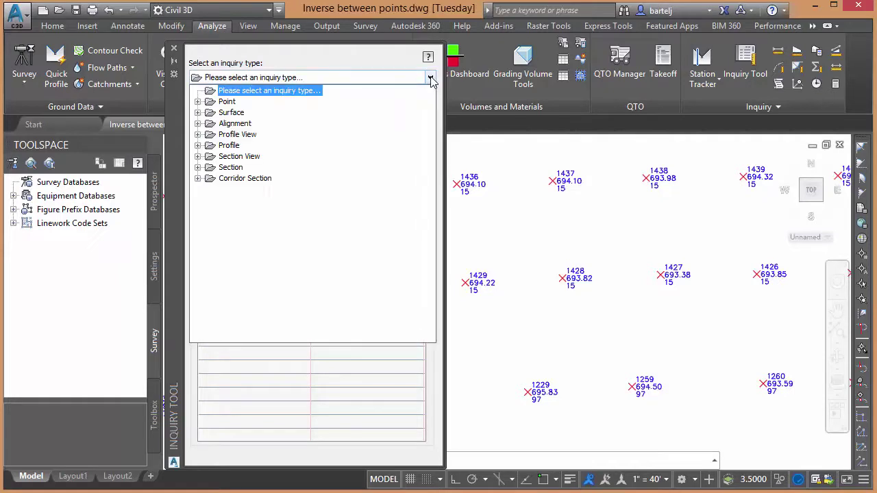
pyautogui.click(268, 100)
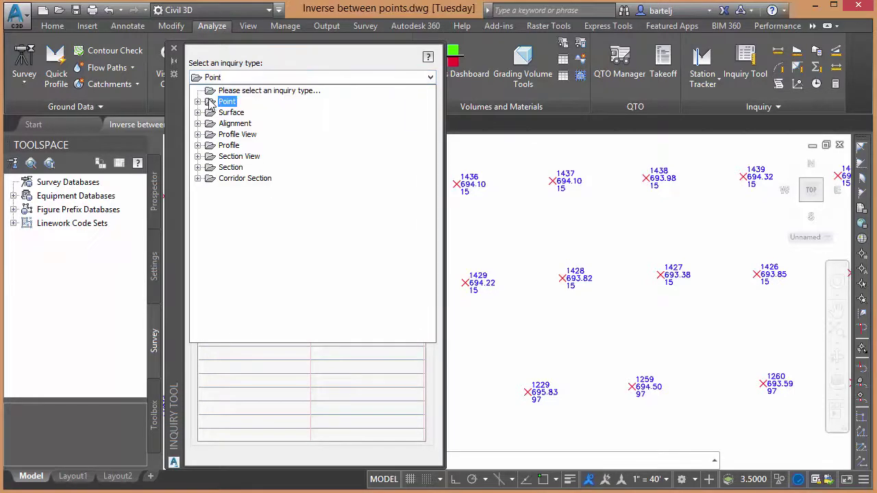
pyautogui.click(197, 101)
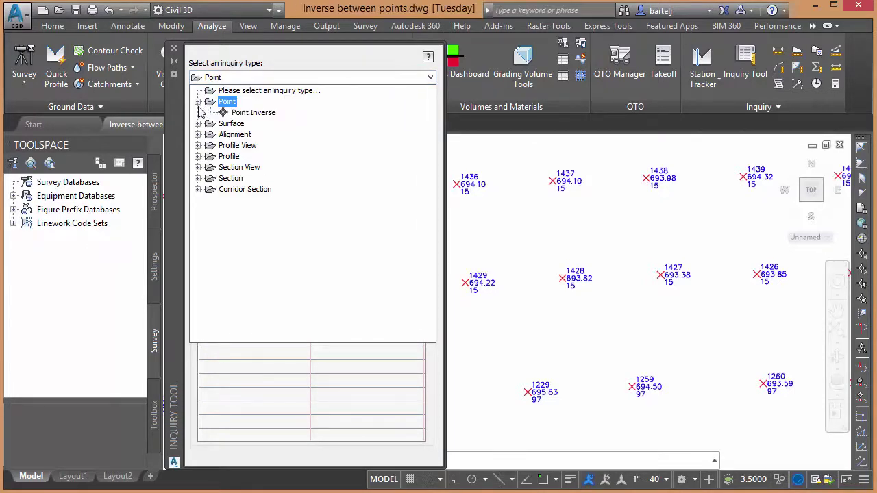
pyautogui.click(251, 113)
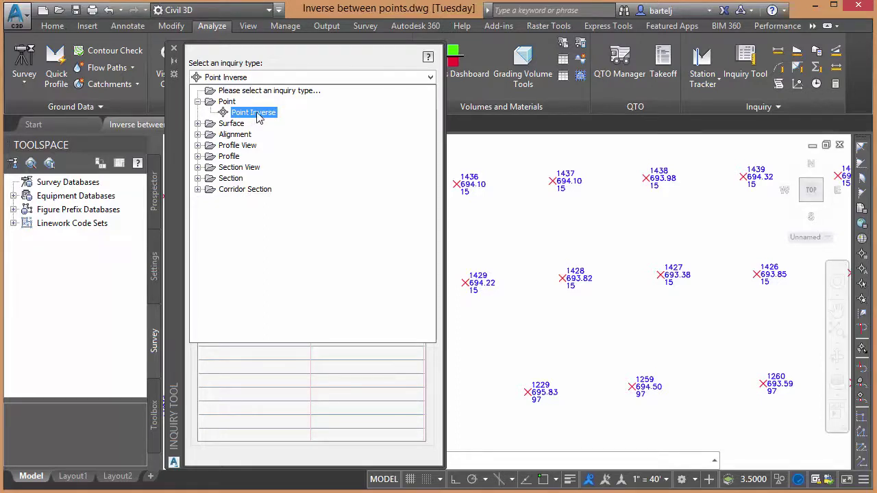
pyautogui.click(259, 118)
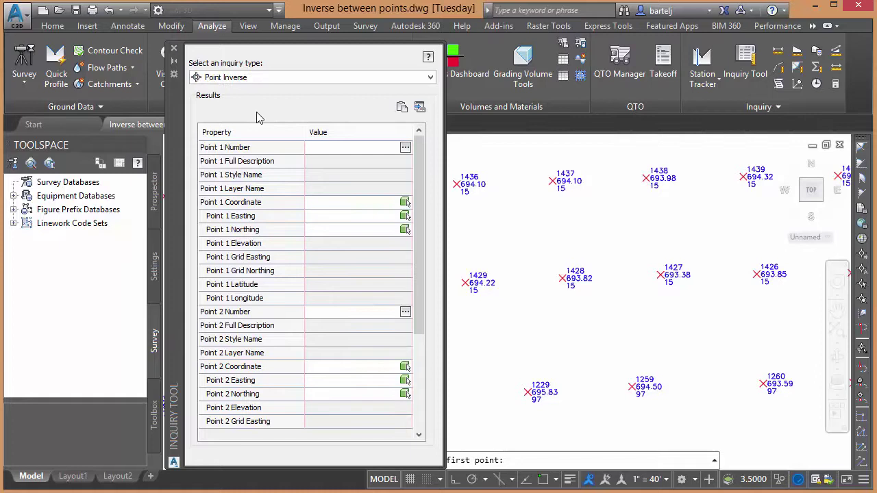
# Enter 1437 as Point 1 and pick point 1260 in the drawing as Point 2
pyautogui.click(325, 149)
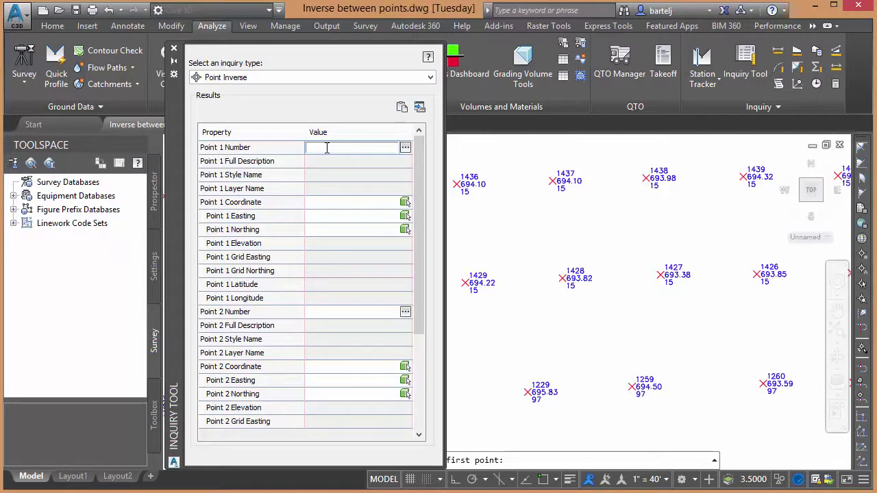
pyautogui.write('1437')
pyautogui.press('Return')
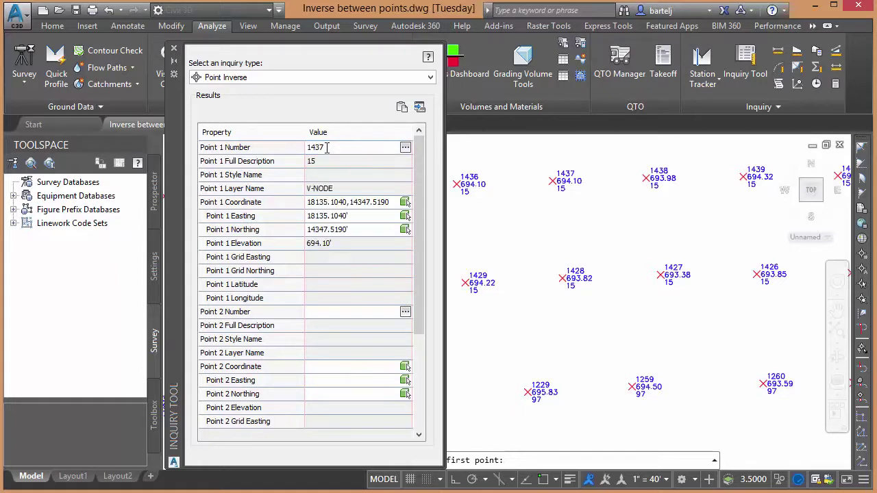
pyautogui.click(405, 312)
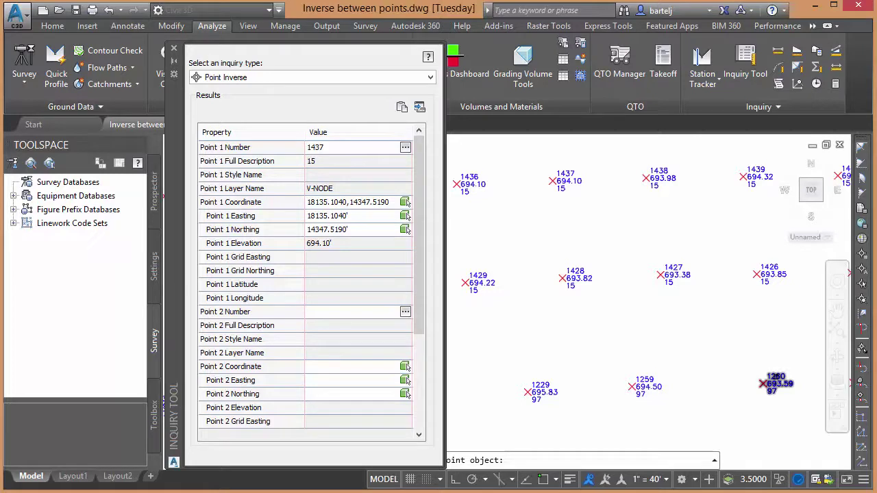
pyautogui.click(775, 378)
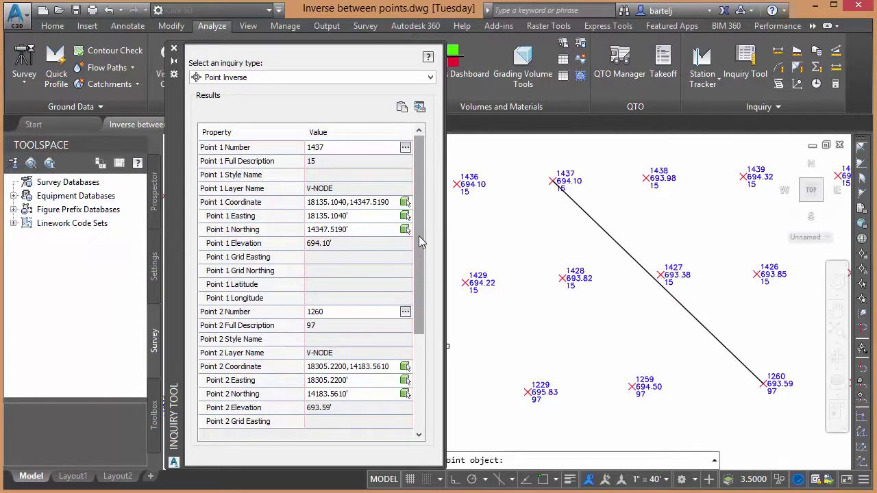
pyautogui.moveTo(420, 237); pyautogui.dragTo(420, 348)
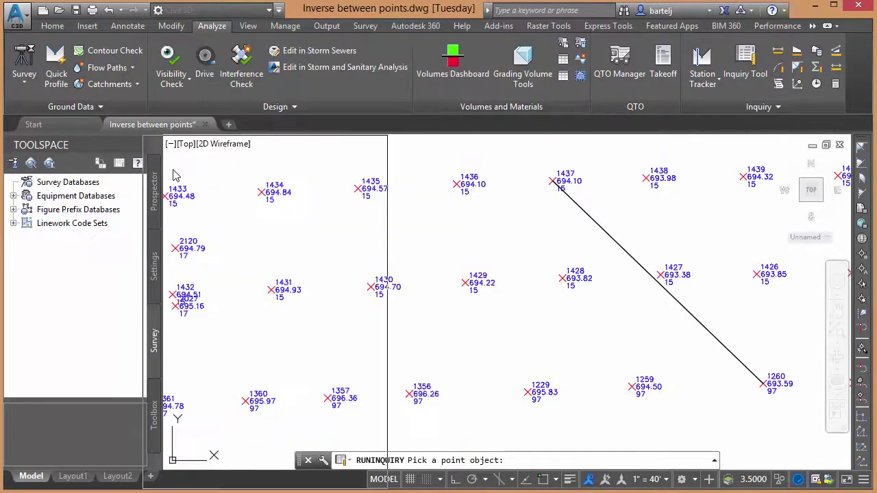
# Float the Inquiry Tool palette showing direction S46° 03' 22"E and distance 236.2661
pyautogui.moveTo(144, 180)
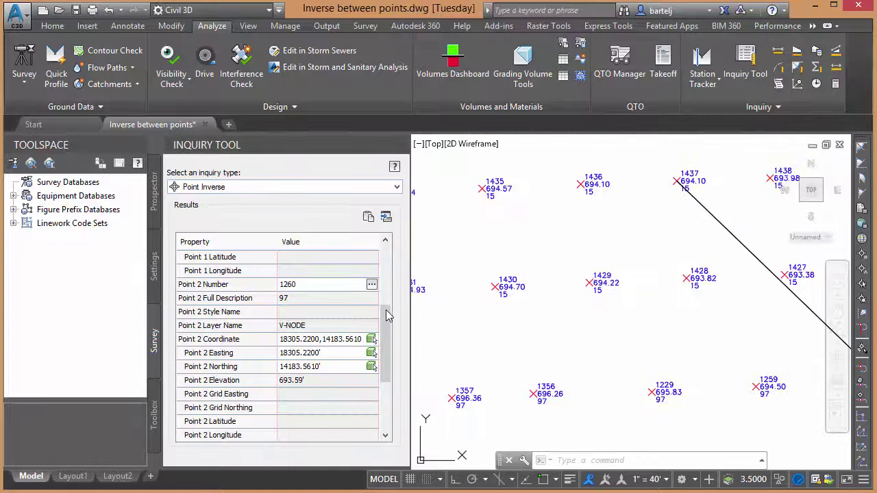
pyautogui.moveTo(385, 316); pyautogui.dragTo(385, 362)
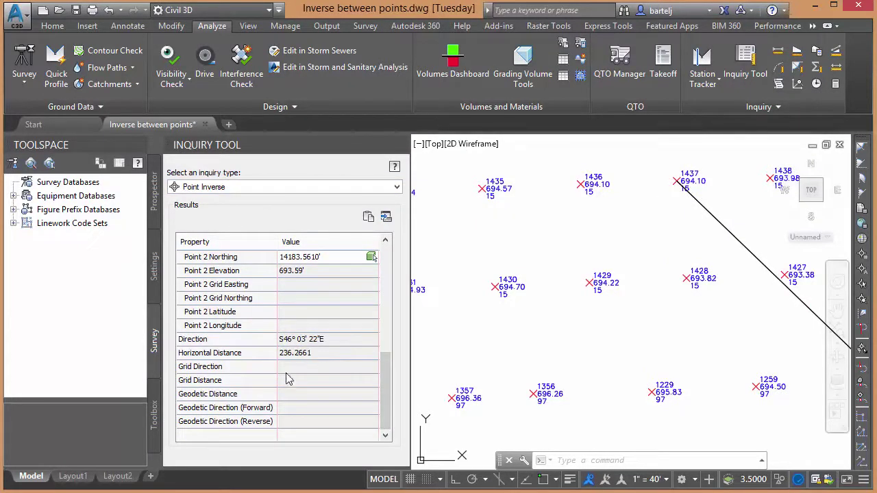
pyautogui.moveTo(247, 146); pyautogui.dragTo(234, 51)
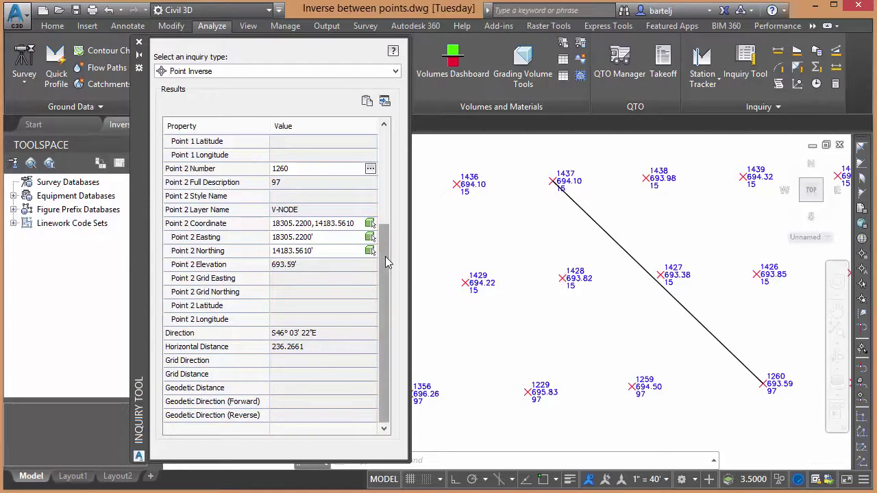
pyautogui.moveTo(385, 256); pyautogui.dragTo(395, 157)
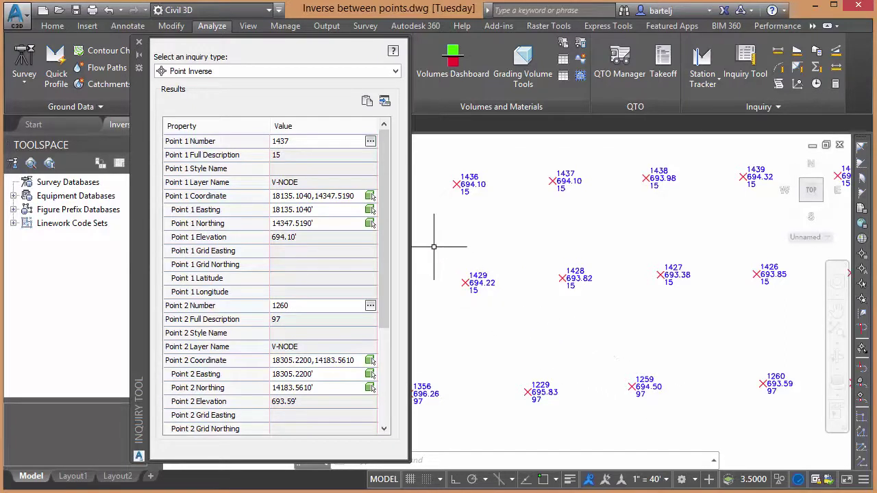
# Re-pick Point 1 as 1438, giving S29° 39' 14"E over 191.3294 to point 1260
pyautogui.click(371, 142)
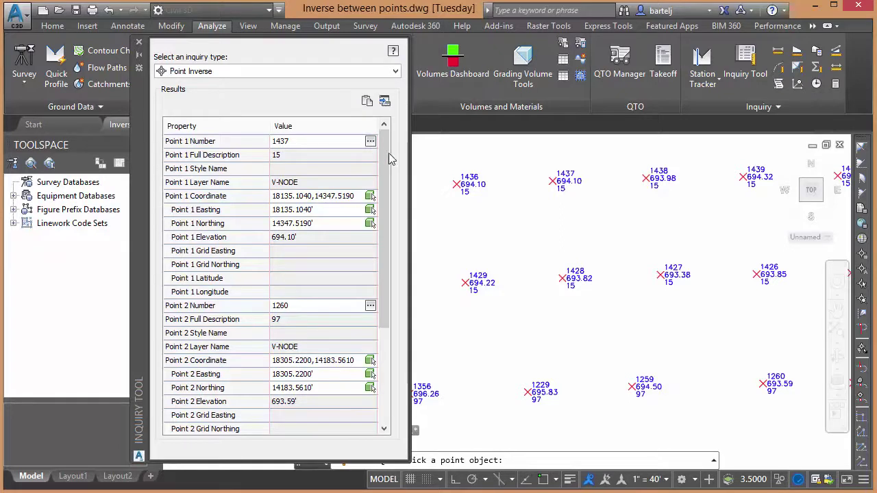
pyautogui.click(657, 176)
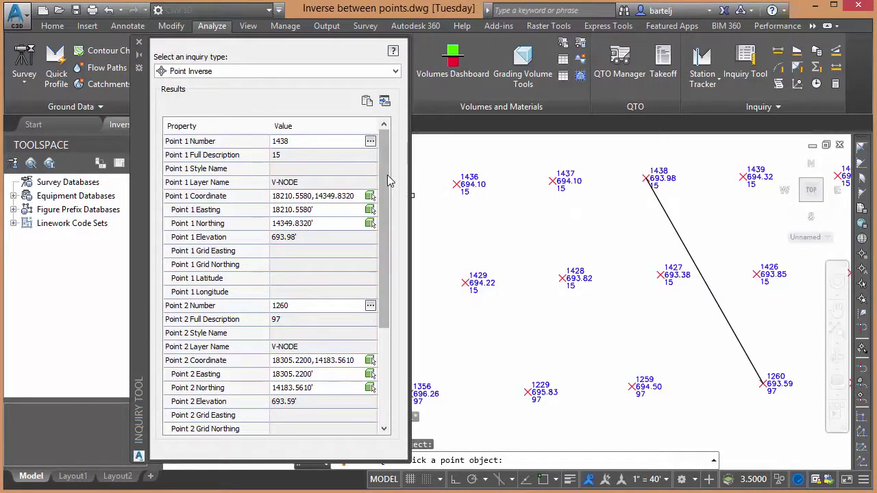
pyautogui.scroll(-3, 394, 259)
pyautogui.scroll(-1, 394, 259)
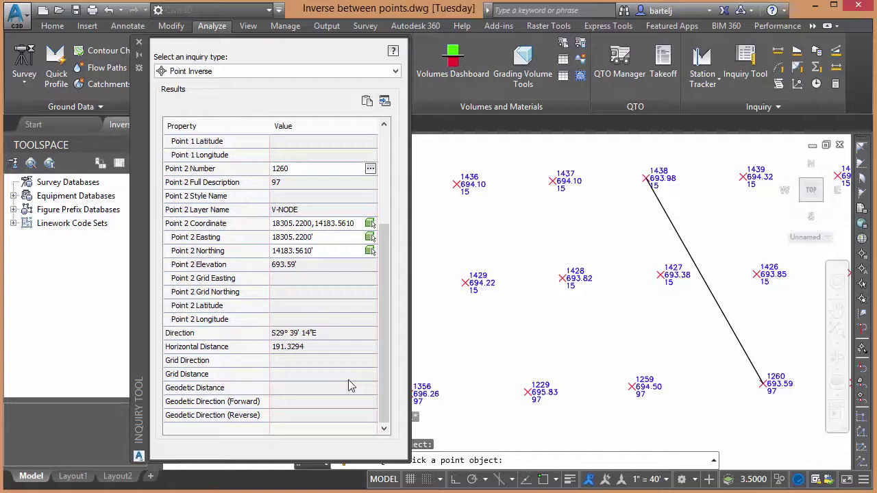
# Close the Inquiry Tool, cancel the running inquiry and return to the Home tab
pyautogui.click(139, 42)
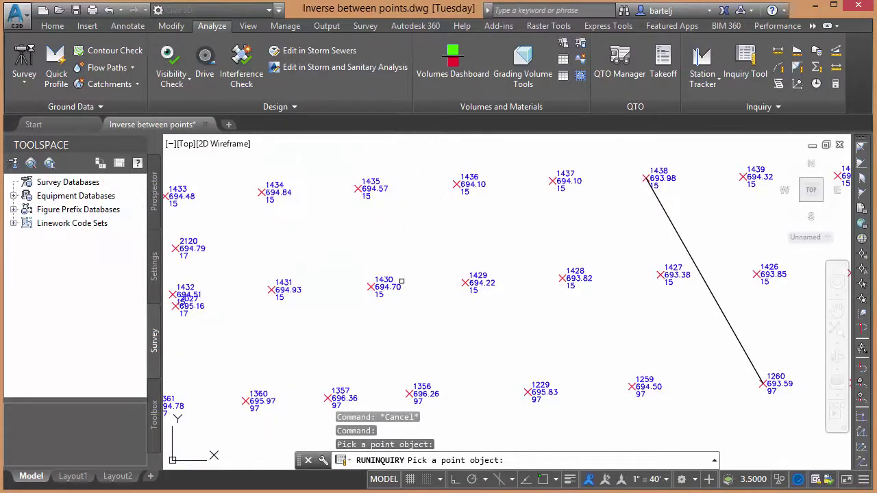
pyautogui.press('Escape')
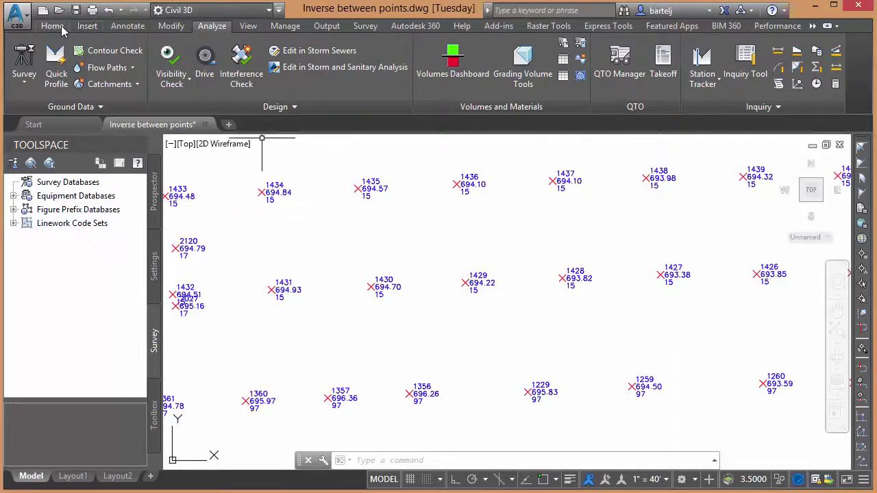
pyautogui.click(55, 28)
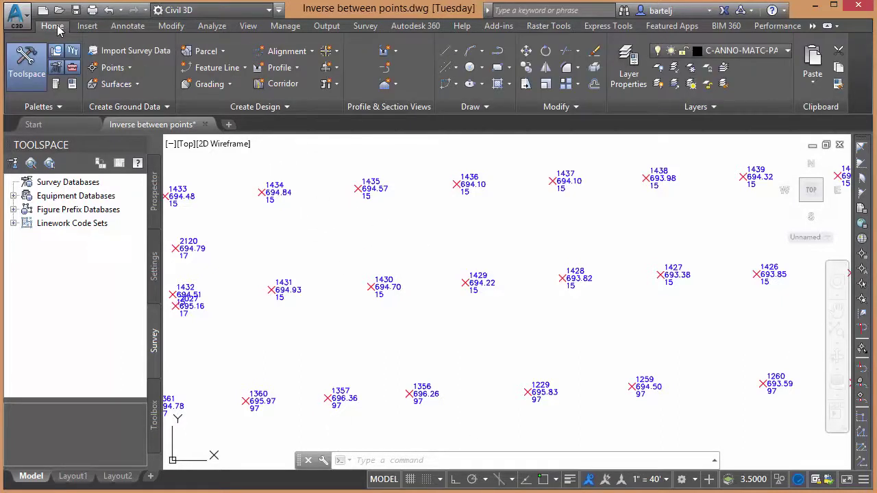
# Start Import Survey Data and create a new survey database named Tuesday
pyautogui.click(152, 53)
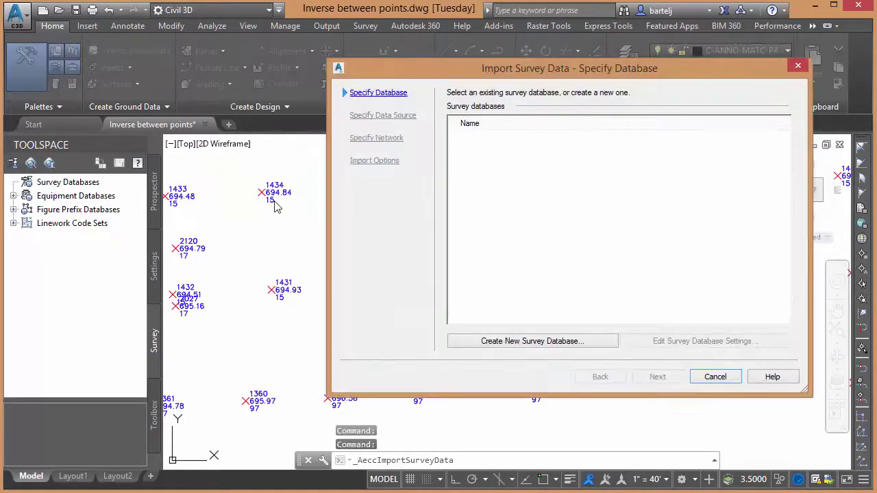
pyautogui.click(504, 344)
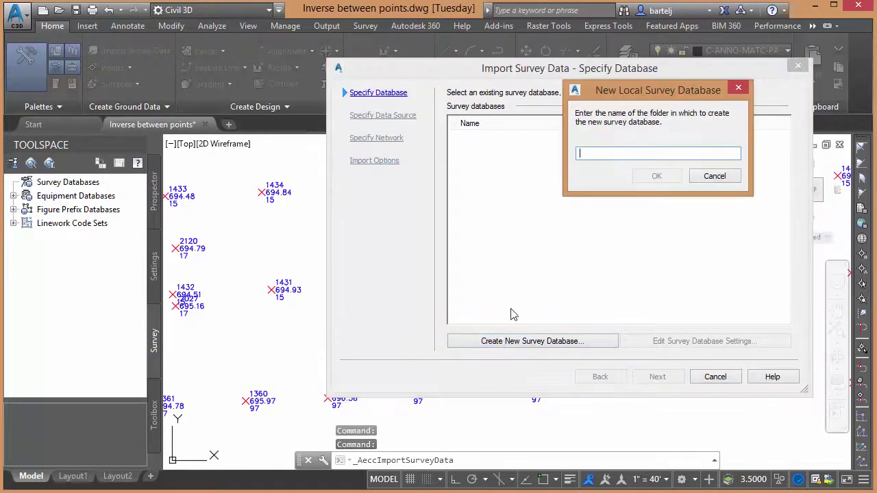
pyautogui.write('Tues')
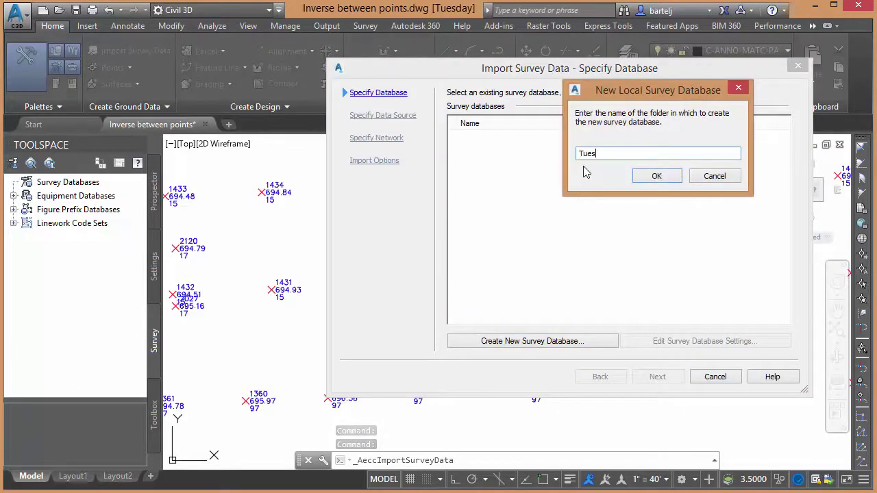
pyautogui.write('day')
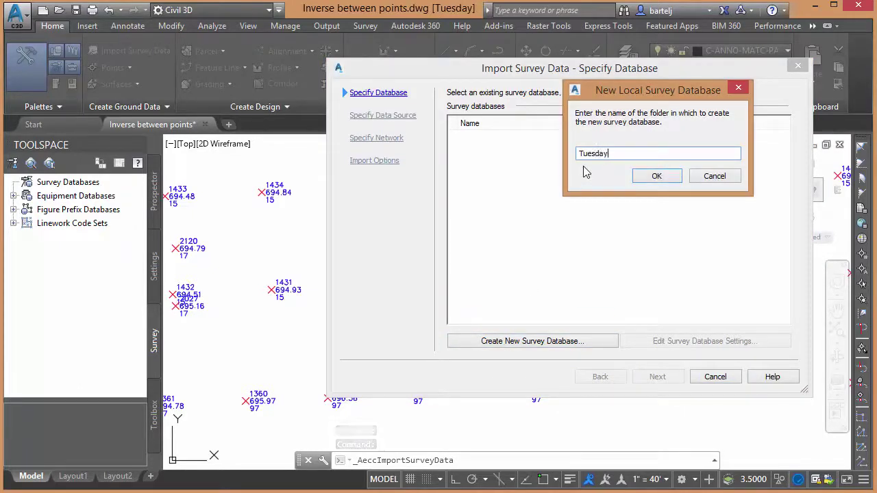
pyautogui.click(656, 176)
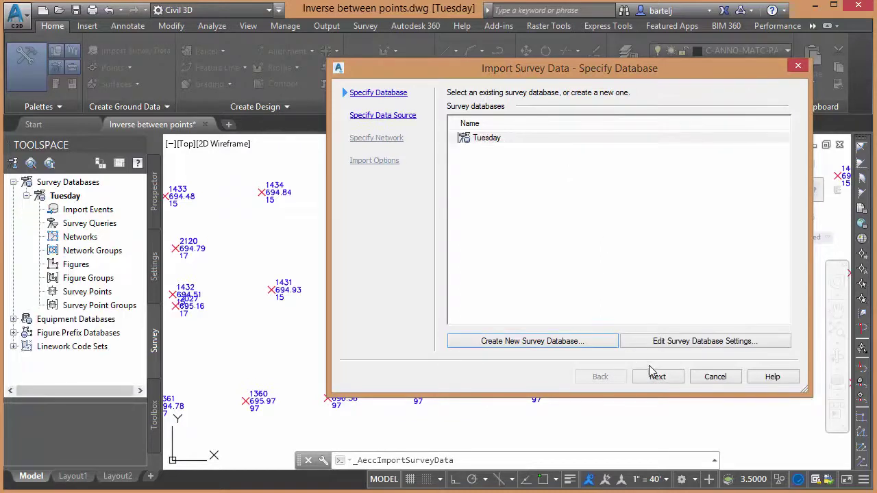
# Choose Points From Drawing as the source and select all 426 points in the drawing
pyautogui.click(658, 376)
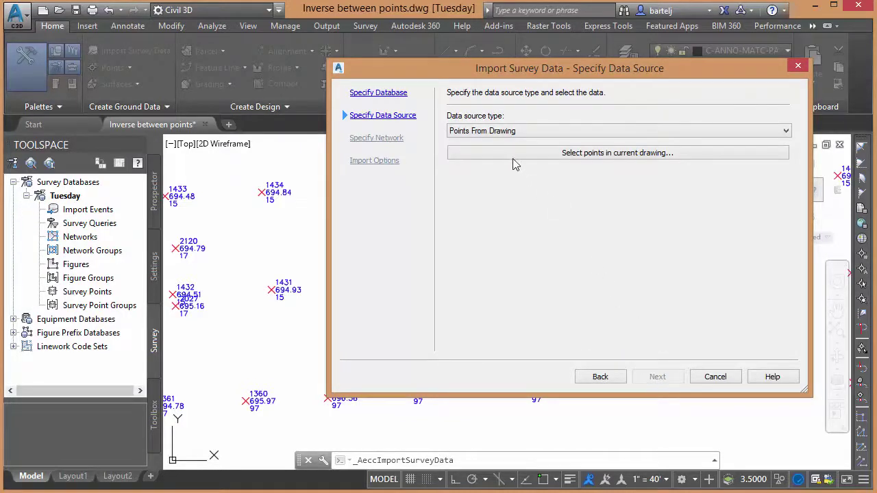
pyautogui.click(785, 133)
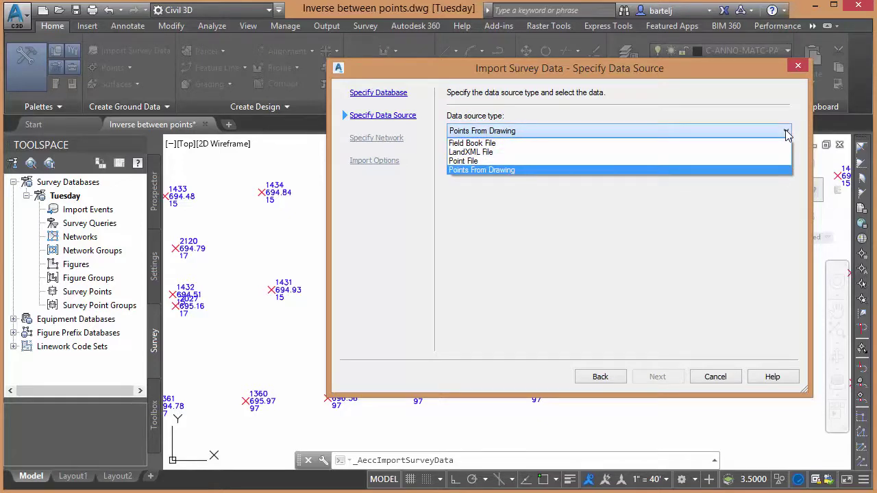
pyautogui.click(787, 133)
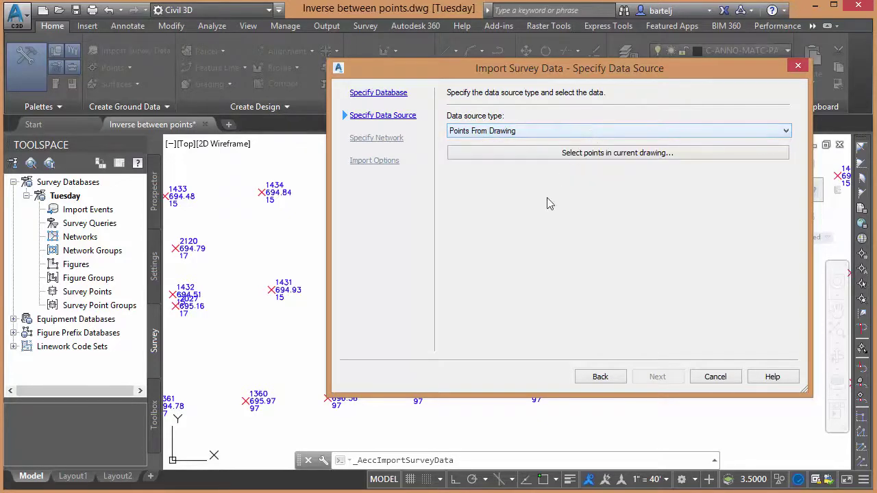
pyautogui.click(576, 153)
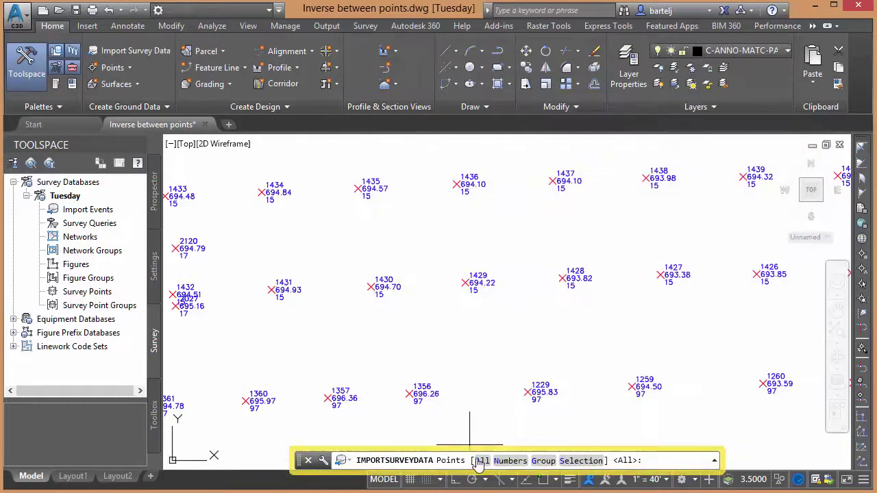
pyautogui.click(483, 461)
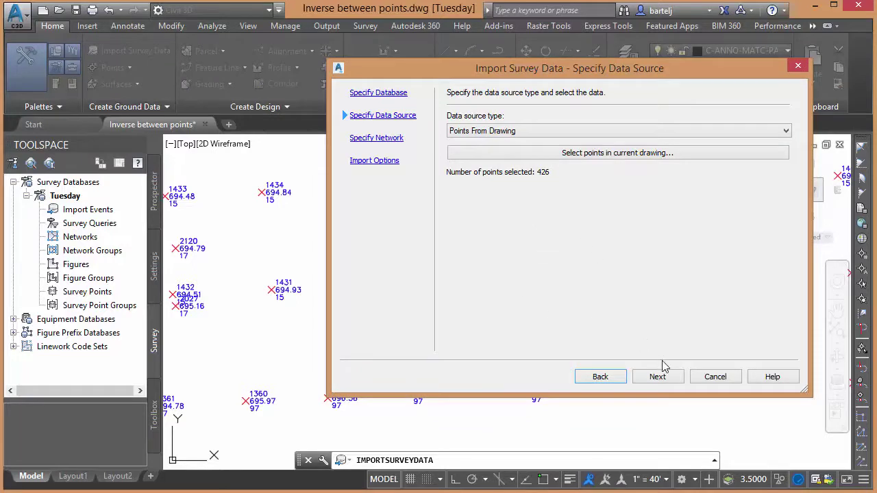
pyautogui.click(659, 377)
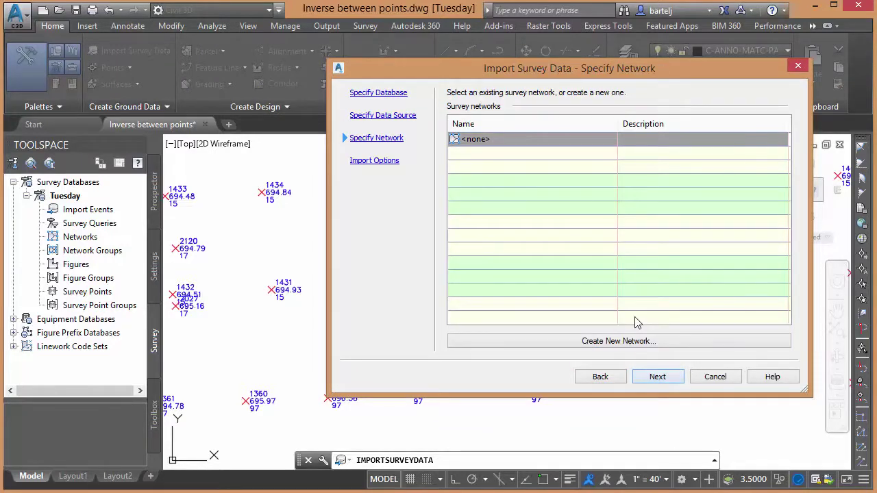
# Create the Day01 network, set it as the import target and finish with default import options
pyautogui.click(605, 345)
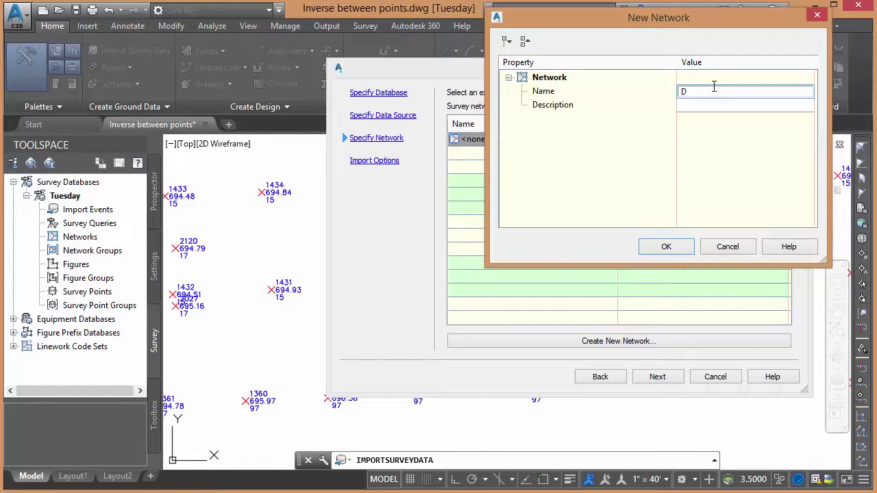
pyautogui.write('ay01')
pyautogui.click(708, 102)
pyautogui.click(666, 246)
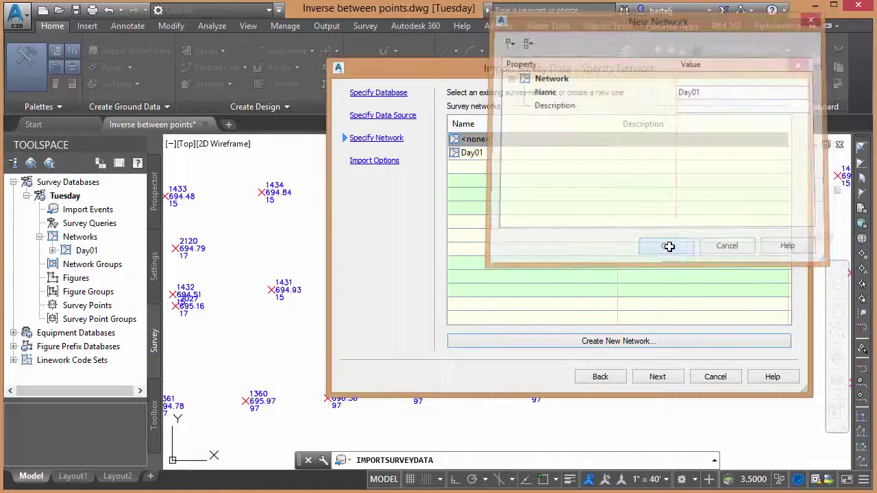
pyautogui.click(519, 153)
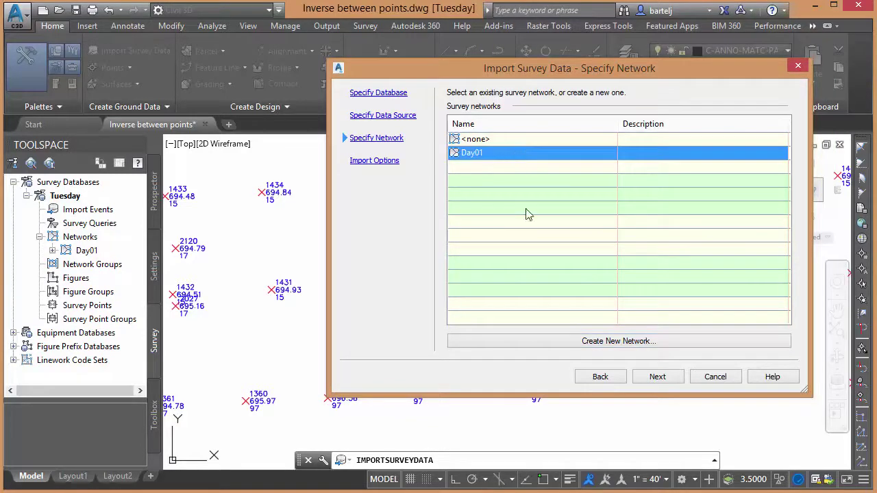
pyautogui.click(659, 377)
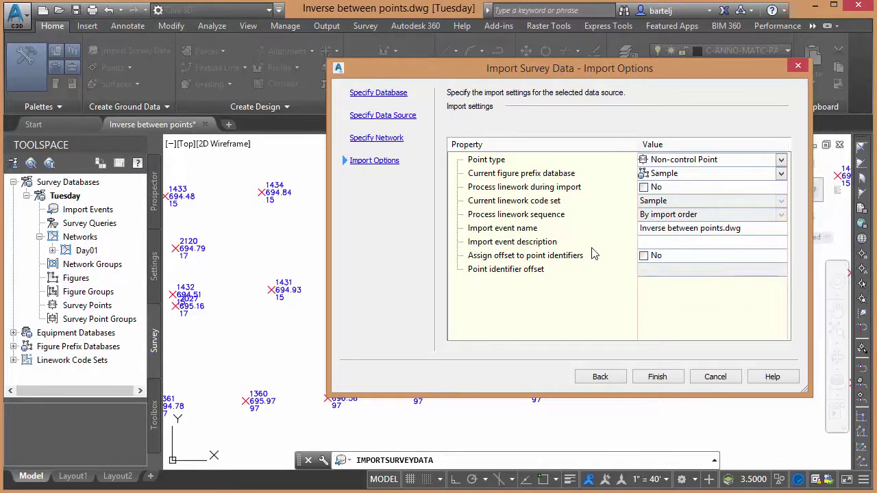
pyautogui.click(656, 377)
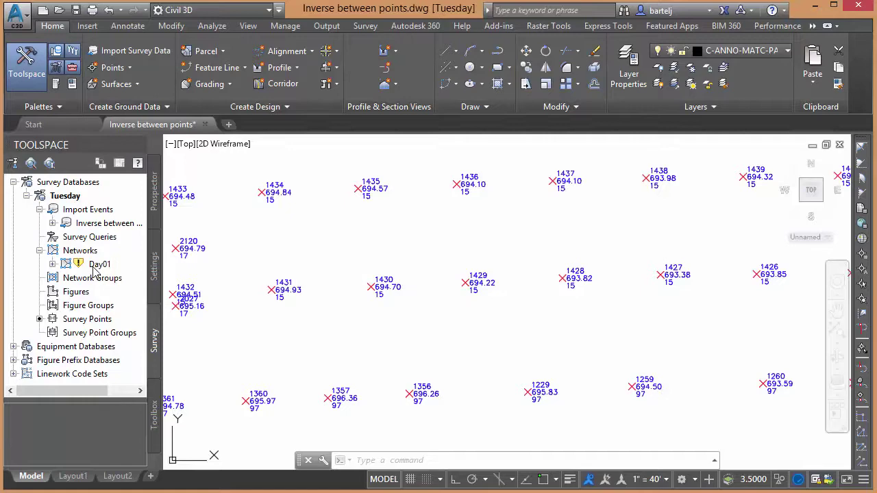
# Run Update network on Day01 in Toolspace, then open Day01's Survey Command Window
pyautogui.moveTo(80, 266)
pyautogui.rightClick(98, 266)
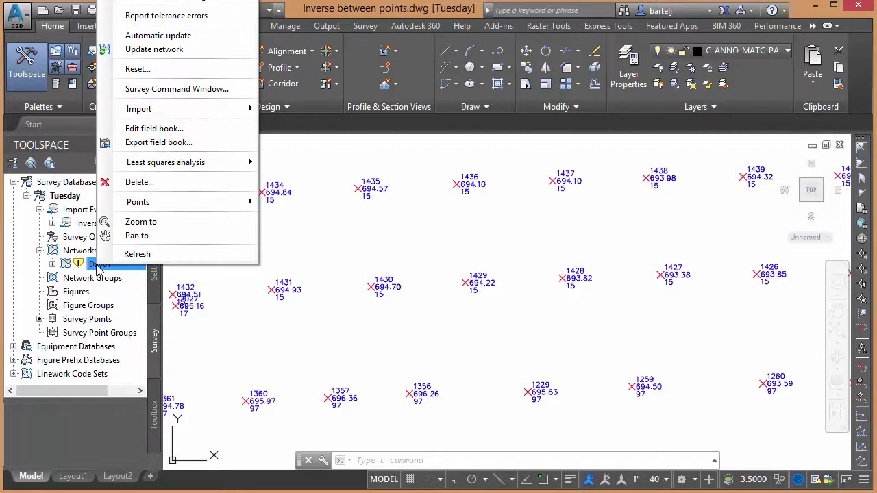
pyautogui.click(164, 52)
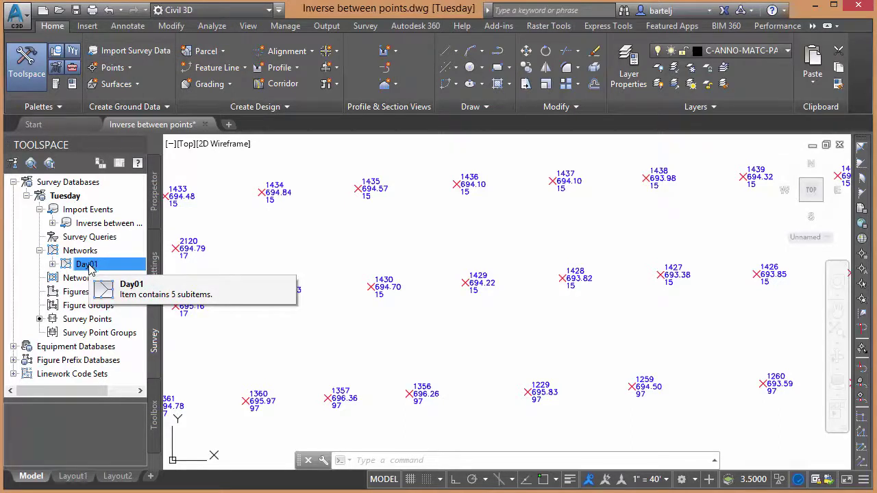
pyautogui.rightClick(87, 268)
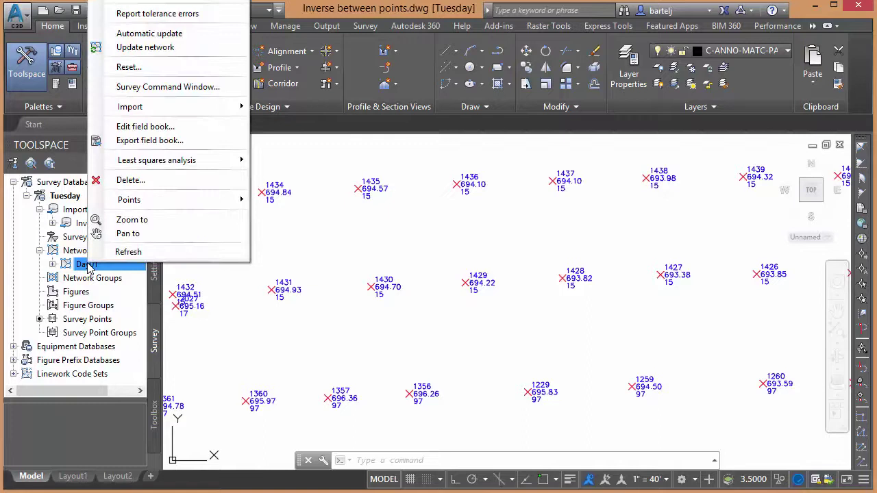
pyautogui.click(195, 91)
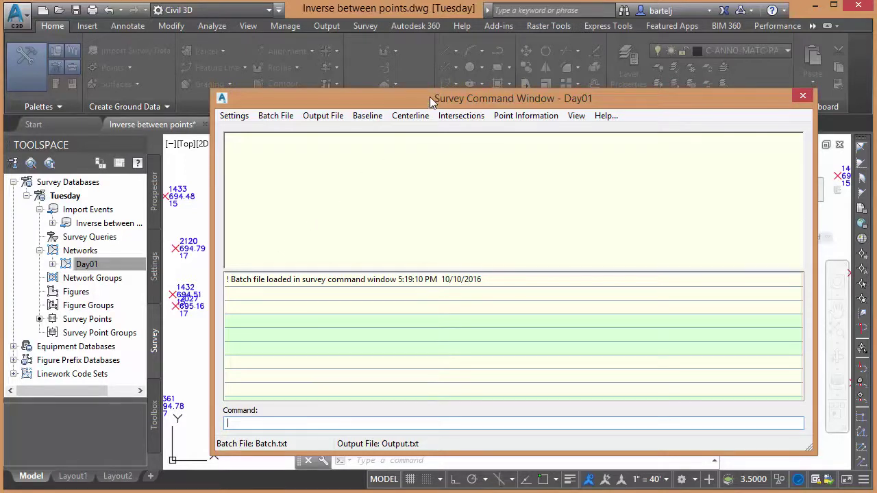
# Run INV PTS 1437 1260 in the Survey Command Window, giving 236.266 at S 46-03-22 E
pyautogui.moveTo(430, 96); pyautogui.dragTo(387, 57)
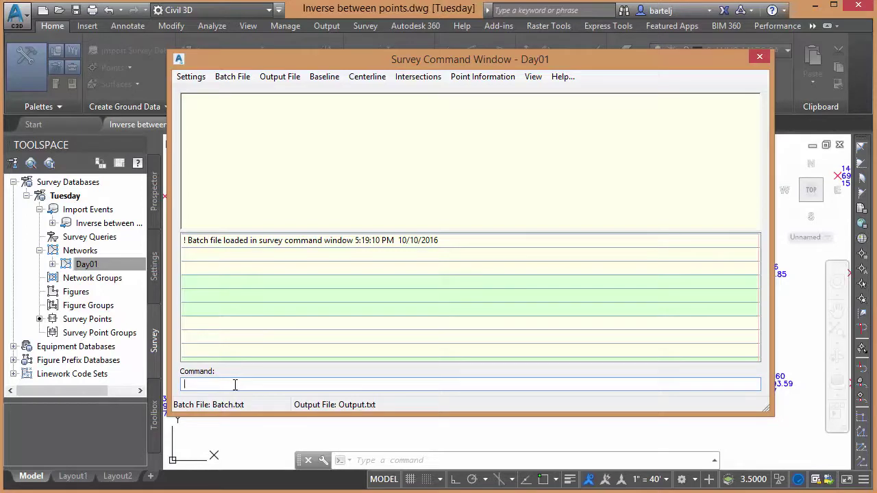
pyautogui.write('INV PTS 1437 1260')
pyautogui.press('Return')
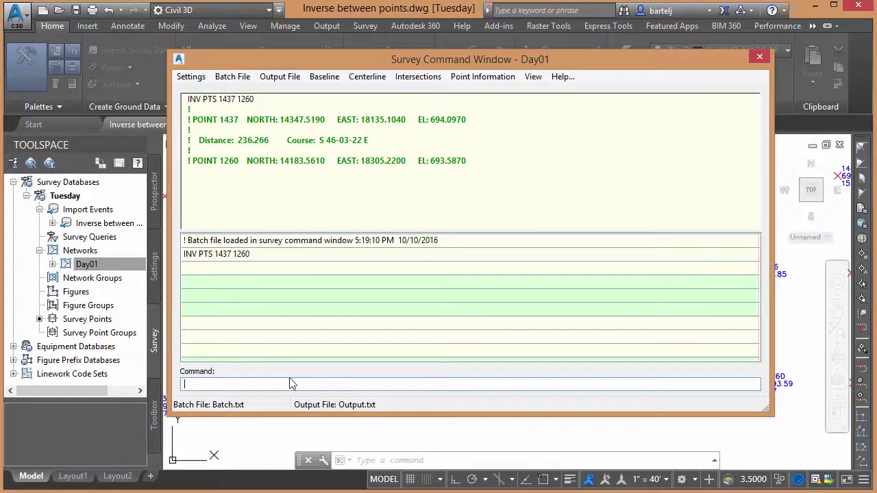
# Use Point Information > Inverse Points with start point 1438 and ahead point 1260
pyautogui.click(483, 79)
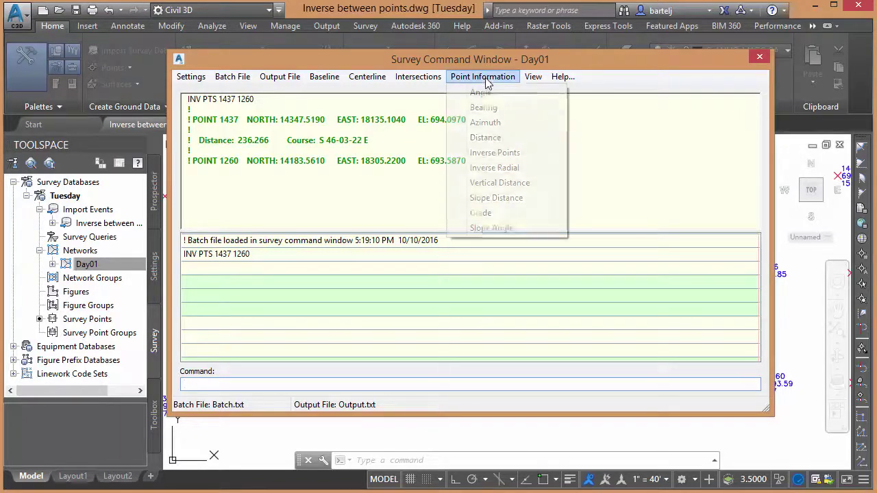
pyautogui.click(514, 153)
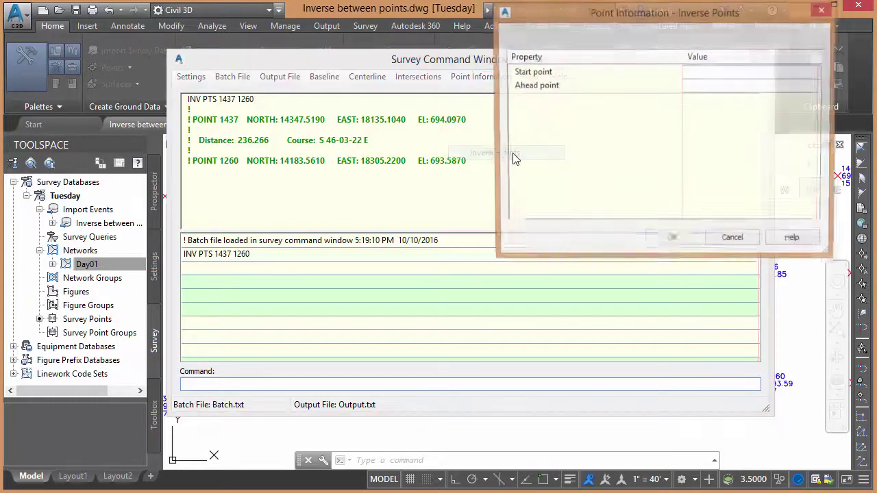
pyautogui.click(722, 73)
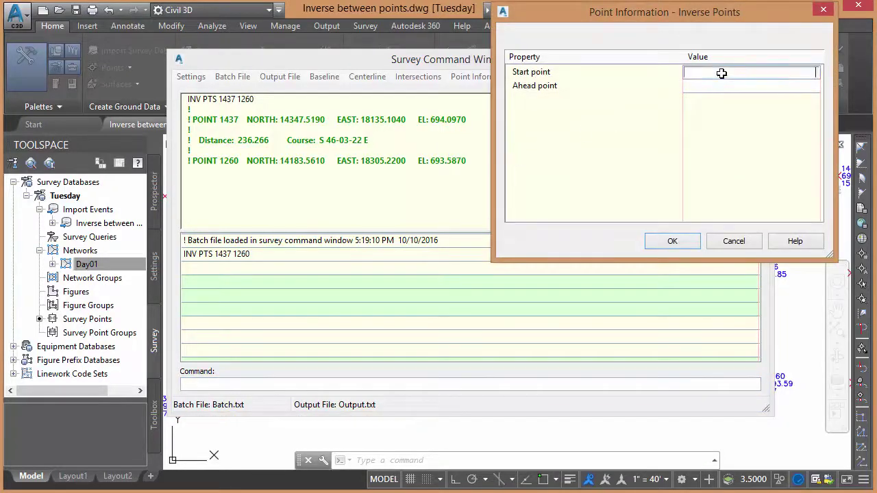
pyautogui.write('1438')
pyautogui.click(723, 88)
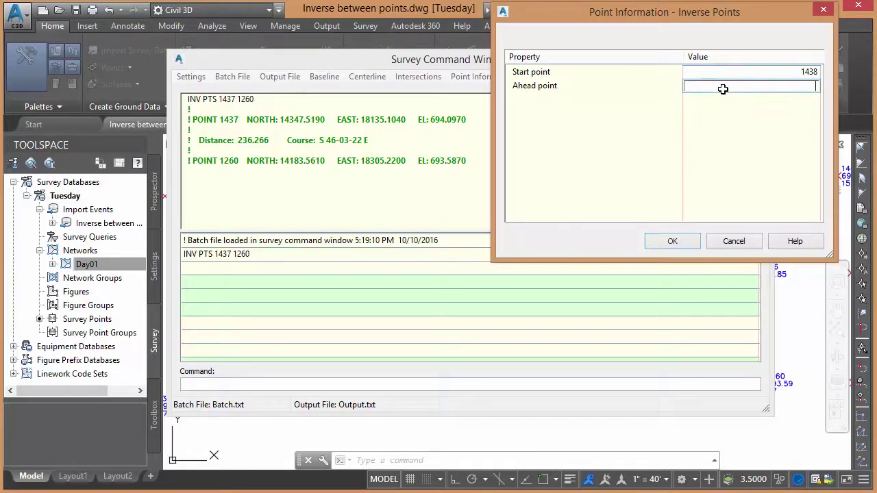
pyautogui.write('1260')
pyautogui.press('Return')
pyautogui.click(672, 241)
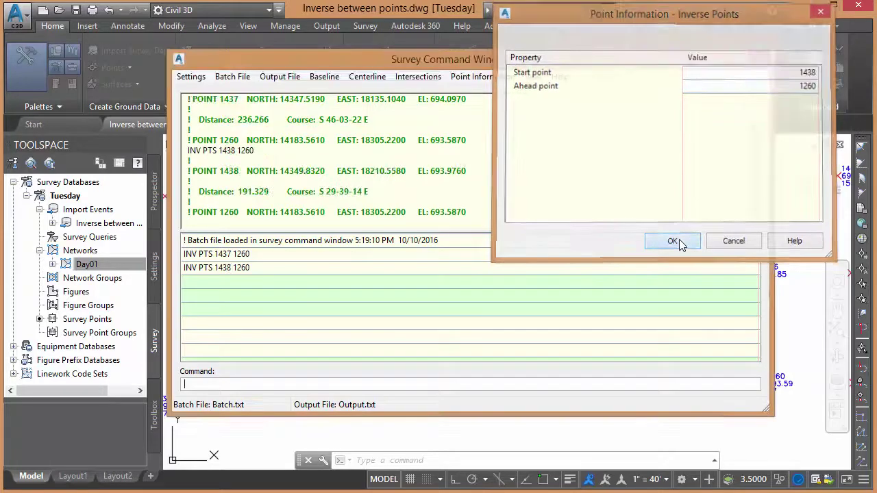